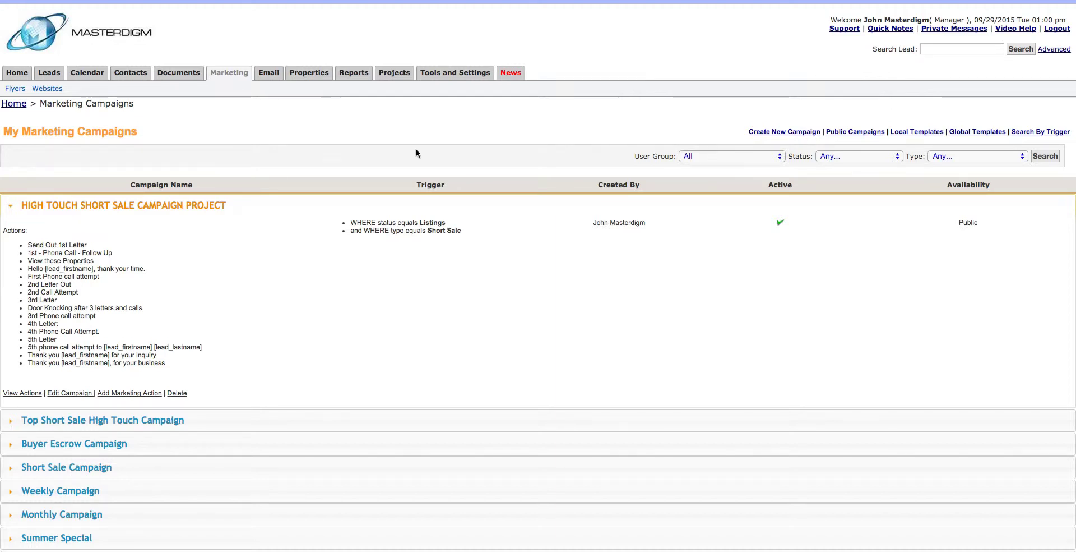
# Start a new marketing campaign and choose Newsletters as its campaign type.
pyautogui.click(783, 135)
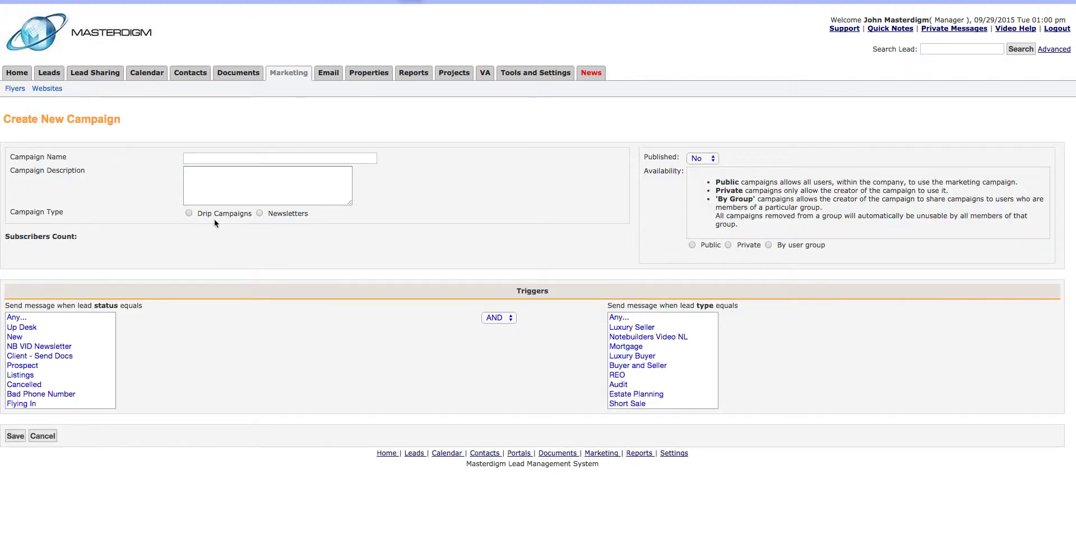
pyautogui.click(259, 213)
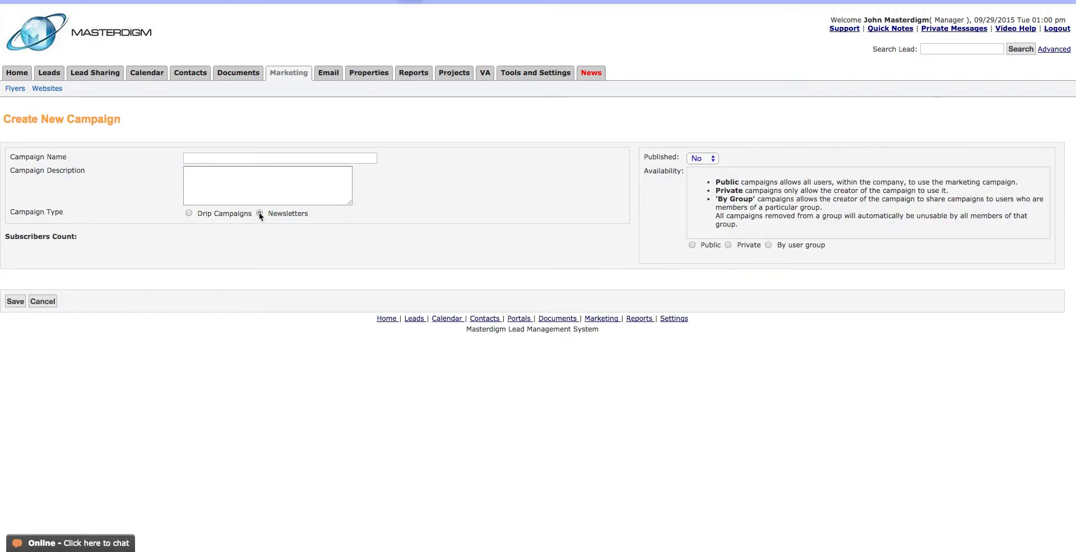
# Switch the campaign type to Drip Campaigns and set its triggers to lead status New and lead type REO.
pyautogui.click(207, 213)
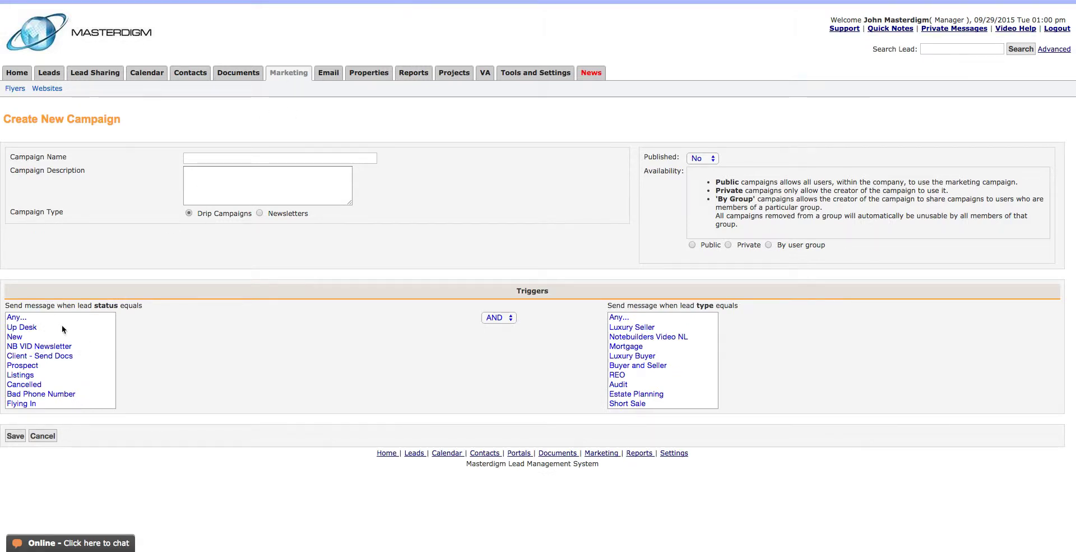
pyautogui.moveTo(105, 304); pyautogui.dragTo(128, 303)
pyautogui.moveTo(526, 291); pyautogui.dragTo(562, 292)
pyautogui.moveTo(699, 307); pyautogui.dragTo(724, 306)
pyautogui.click(299, 329)
pyautogui.click(23, 337)
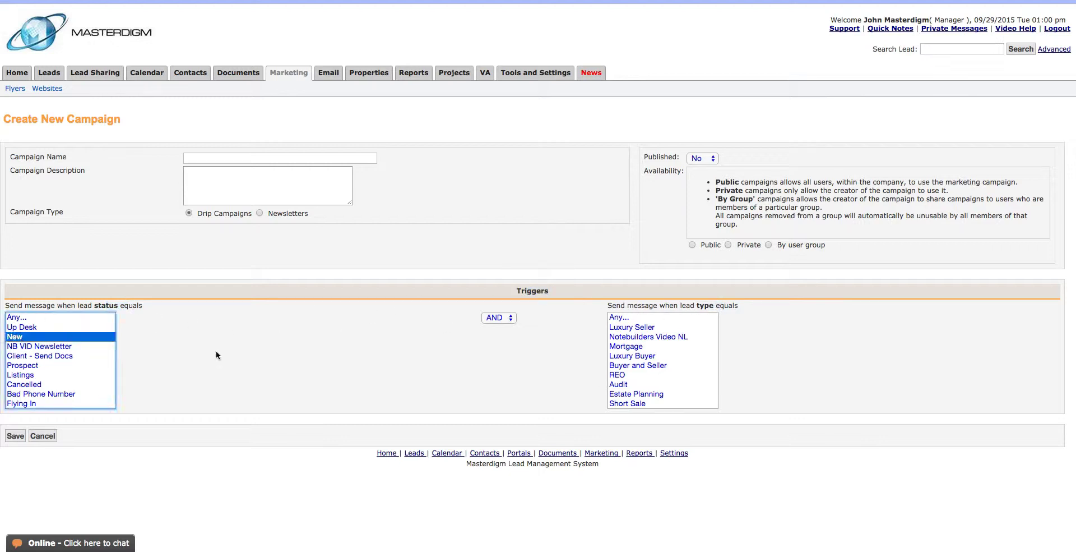
pyautogui.click(618, 376)
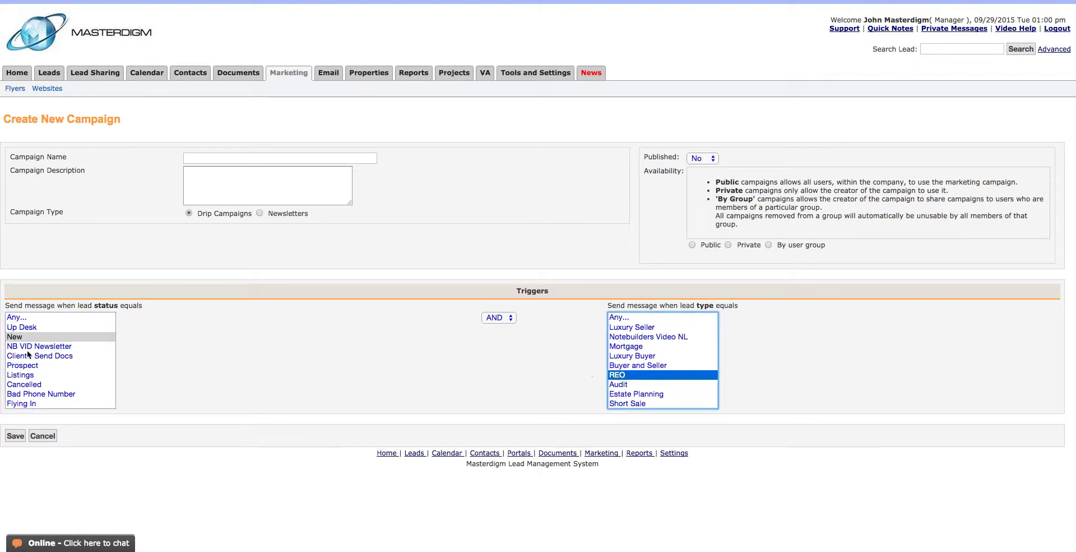
pyautogui.click(175, 284)
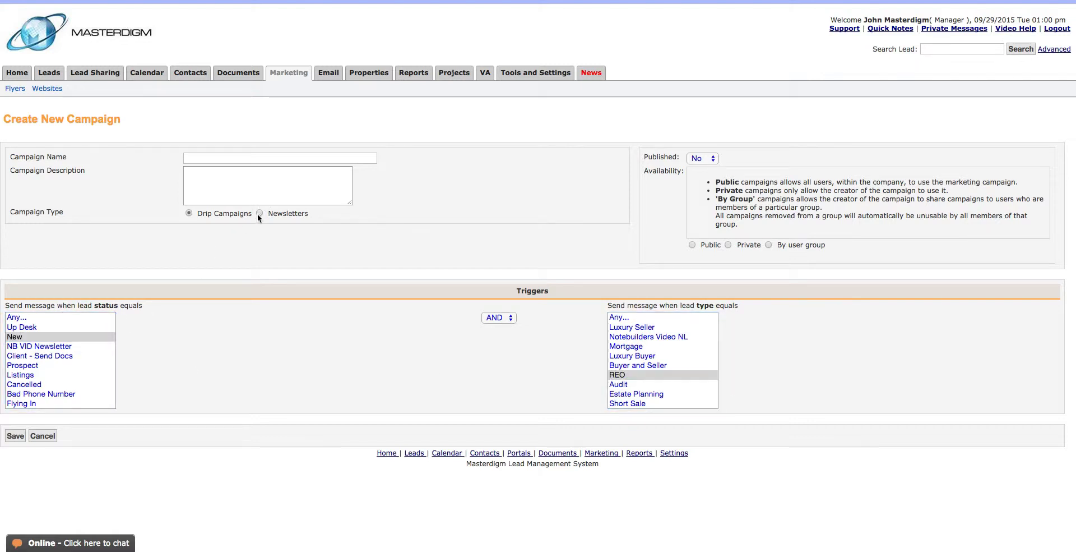
# Set up High Touch Newsletter (Quarterly) as a published Newsletters campaign with Public availability and save it.
pyautogui.click(259, 213)
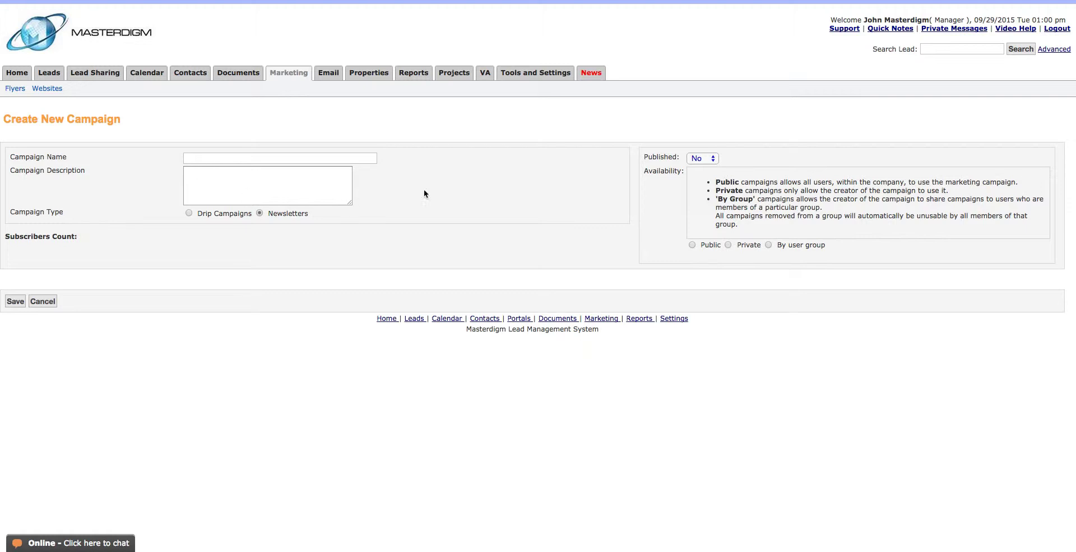
pyautogui.click(710, 162)
pyautogui.click(621, 194)
pyautogui.click(692, 244)
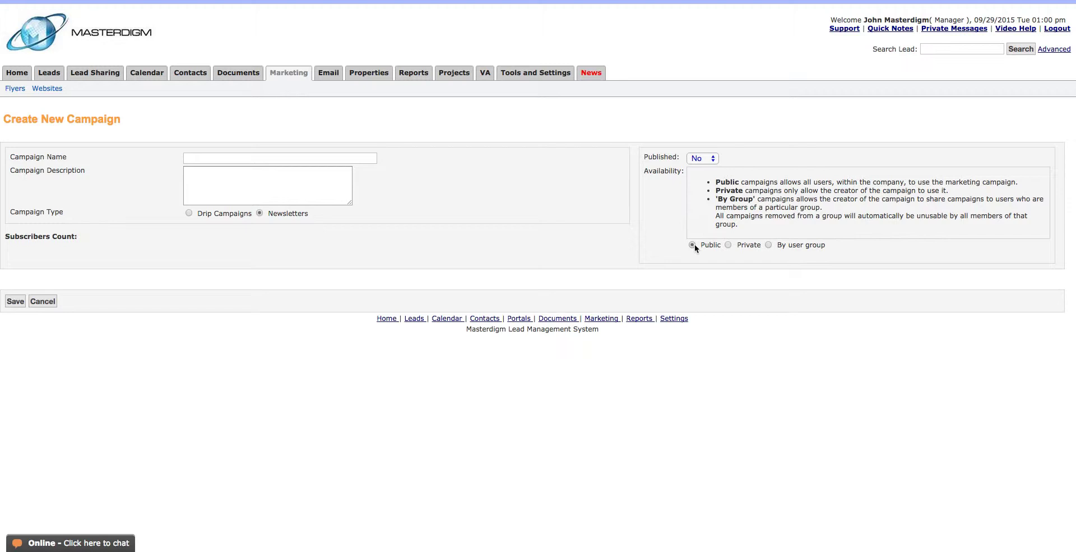
pyautogui.click(768, 245)
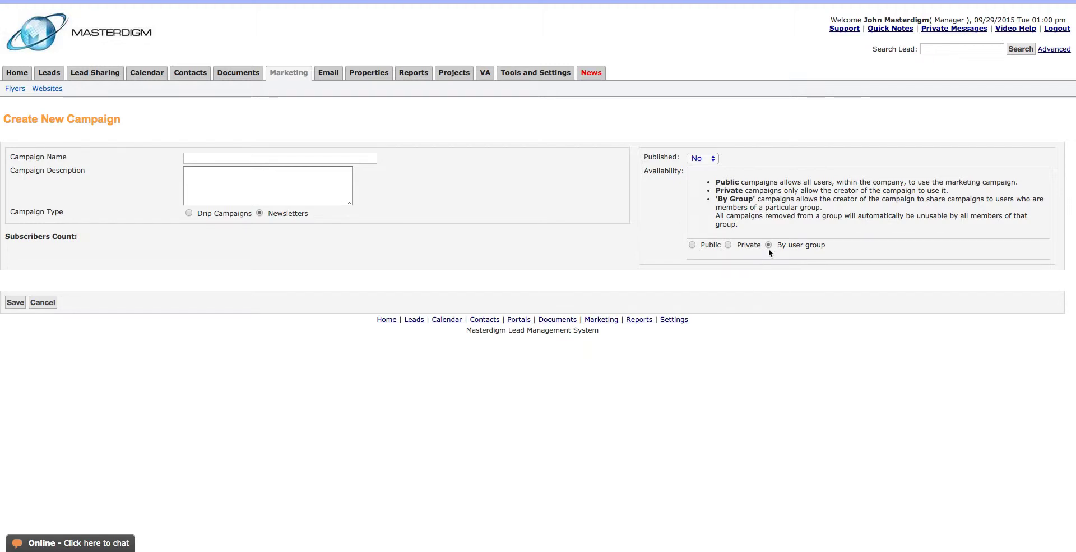
pyautogui.click(692, 245)
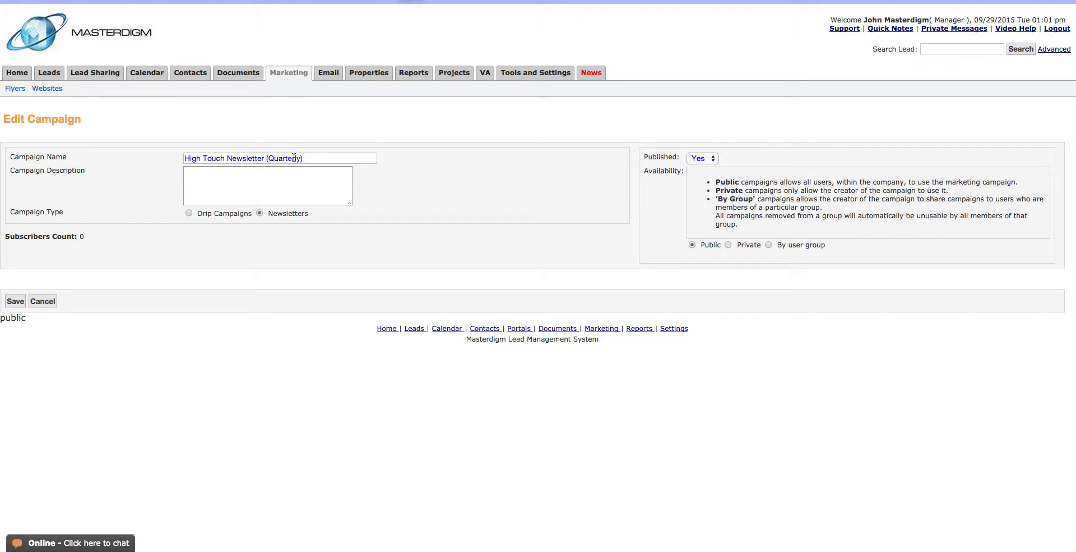
pyautogui.click(15, 300)
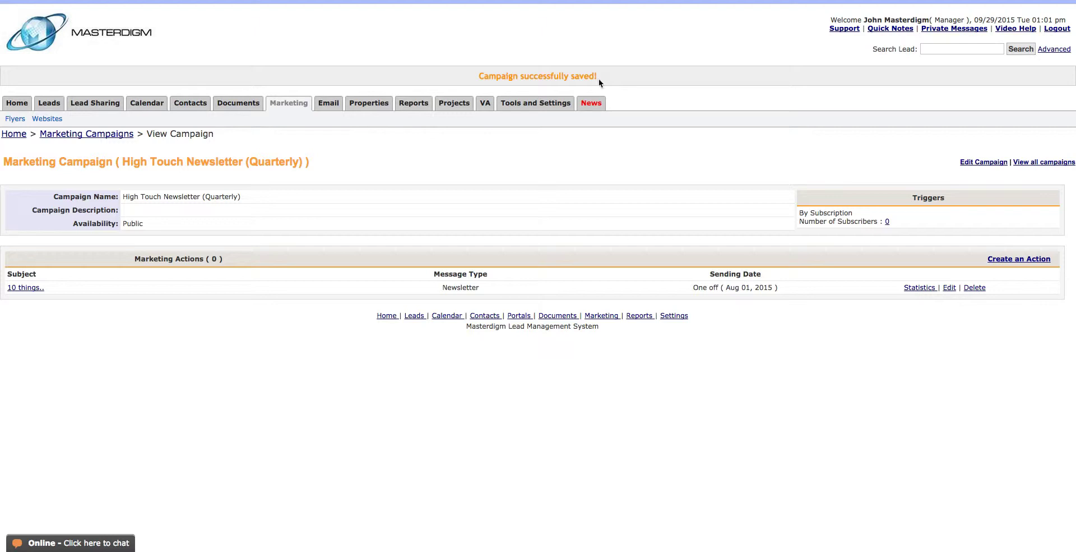
# Create a marketing action in the campaign with the subject "5 Things to know on Buying a home".
pyautogui.click(1004, 260)
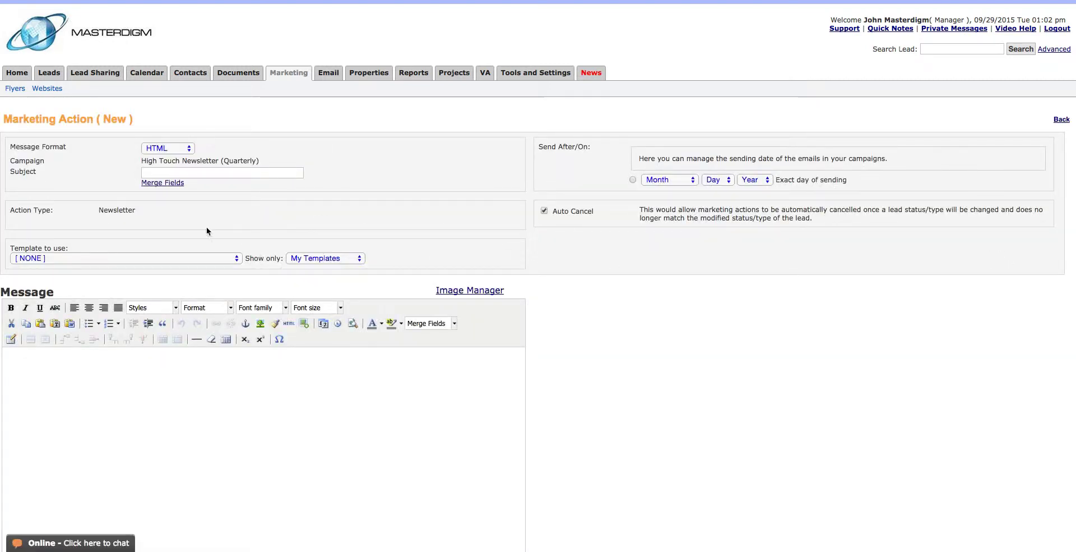
pyautogui.click(155, 172)
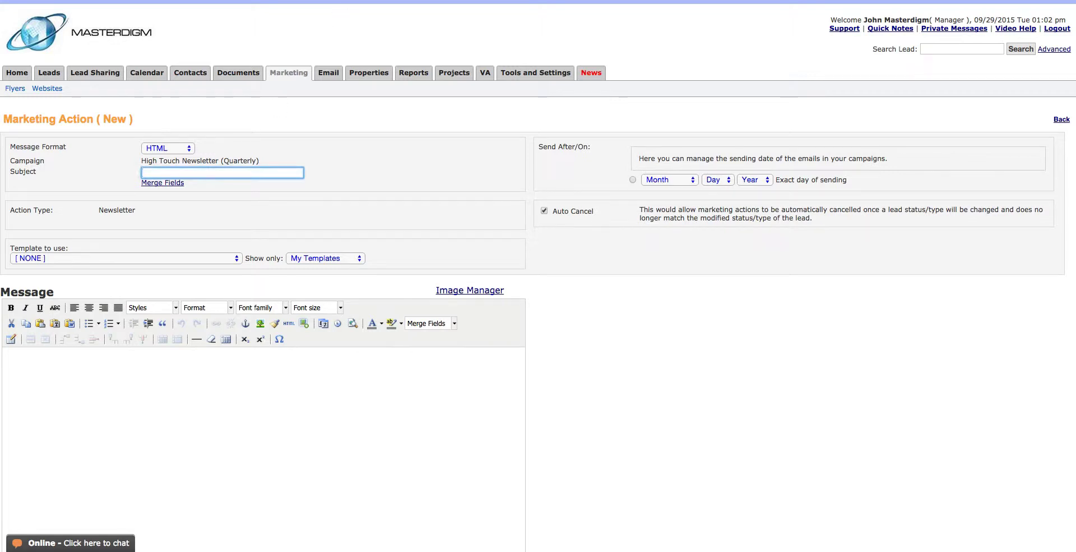
pyautogui.write('5 Things to know on Buying a home')
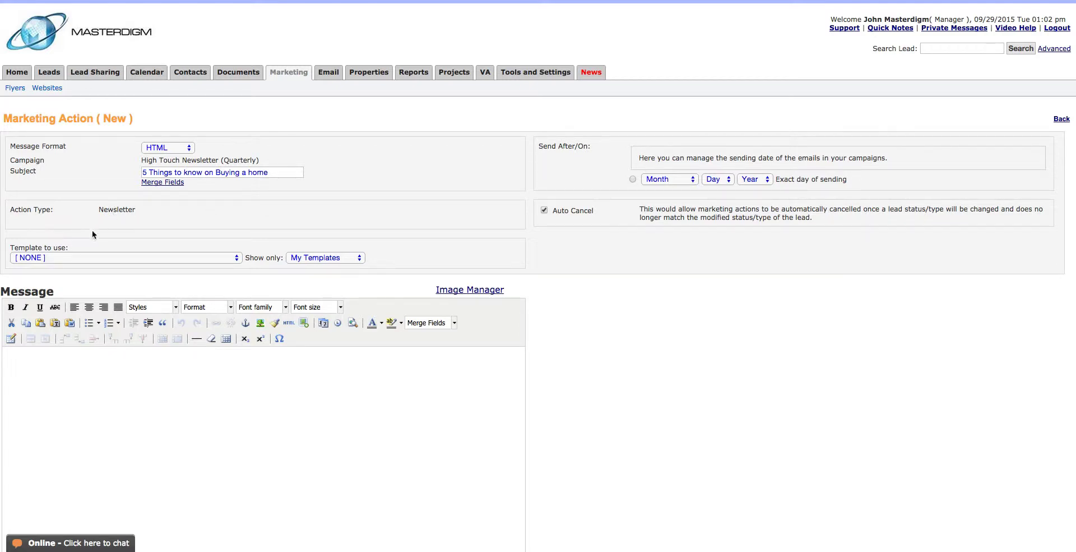
# Try the Los Cabos Long Drive Classic and Happy Thanksgiving templates on the message, and return the template to [ NONE ].
pyautogui.scroll(-3, 91, 230)
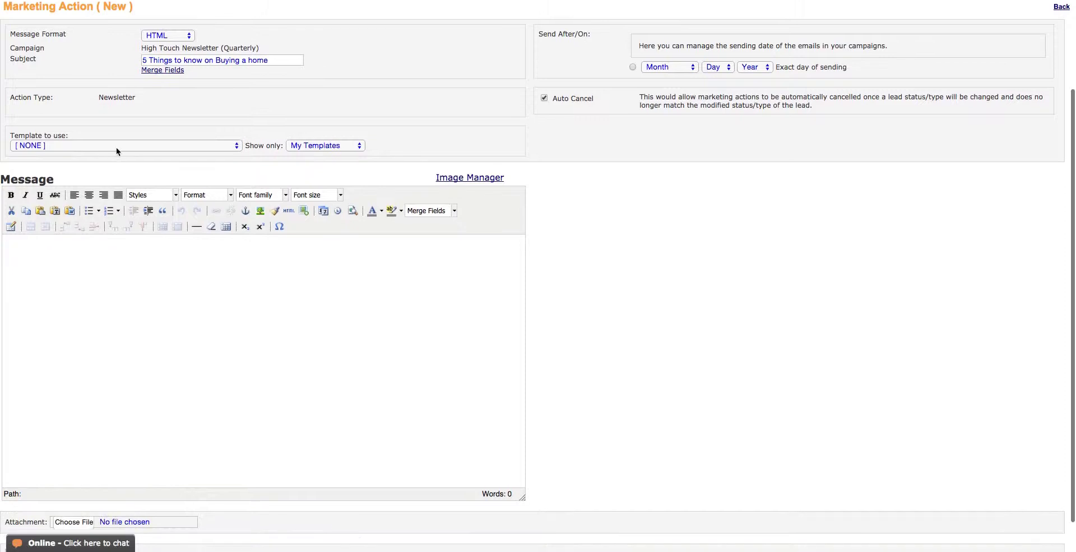
pyautogui.click(116, 145)
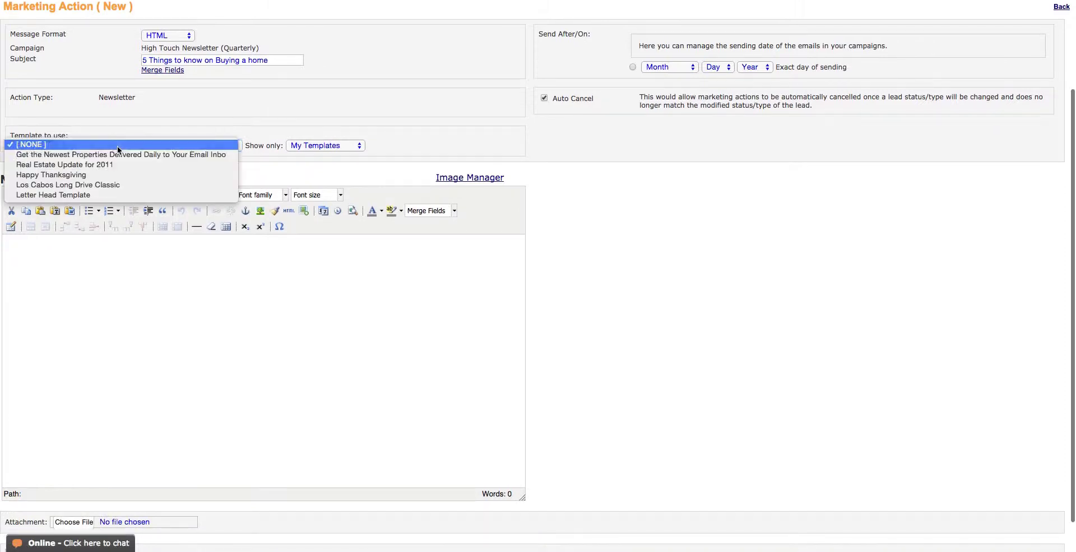
pyautogui.click(77, 185)
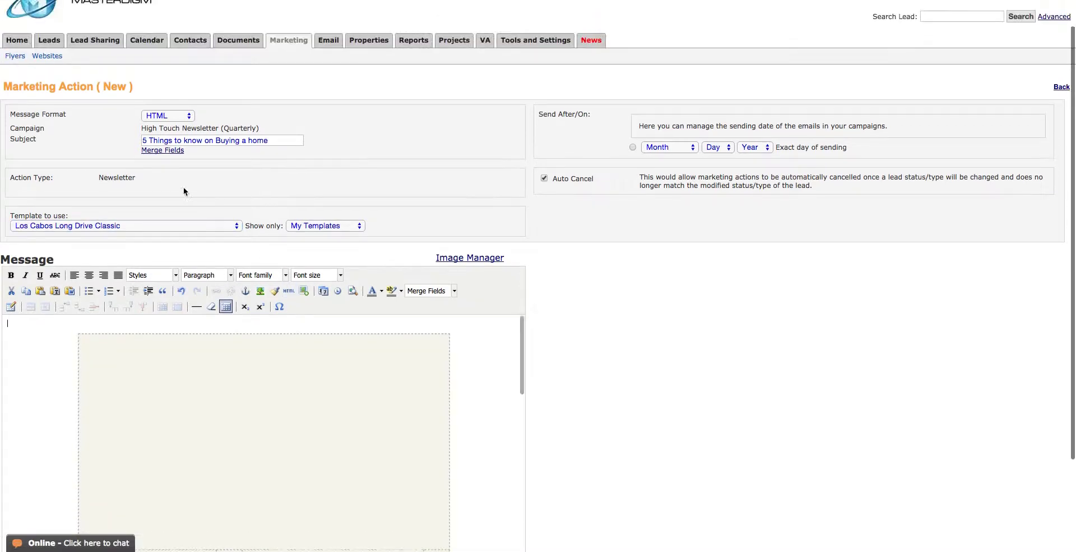
pyautogui.scroll(1, 183, 191)
pyautogui.click(143, 236)
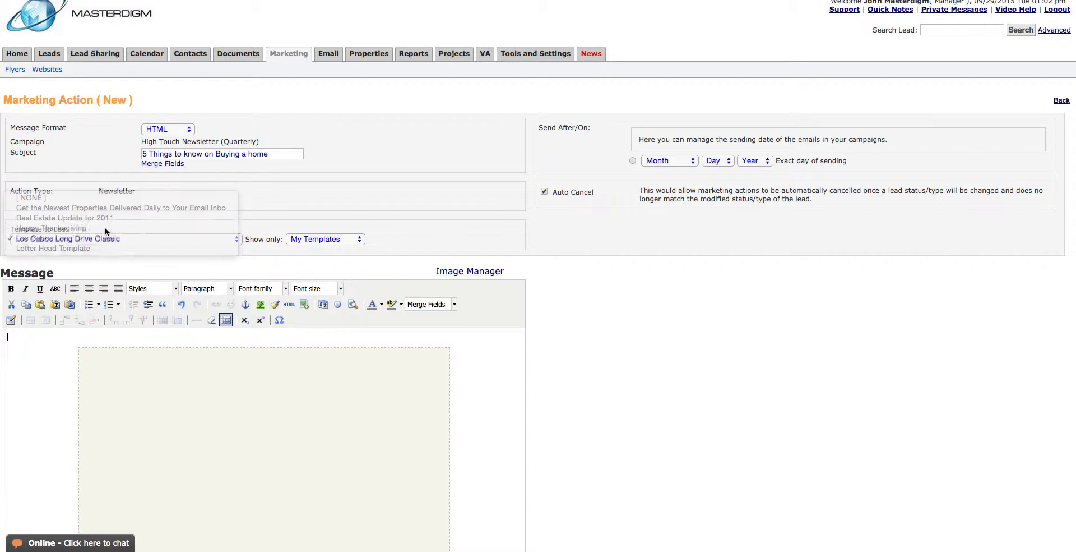
pyautogui.click(106, 228)
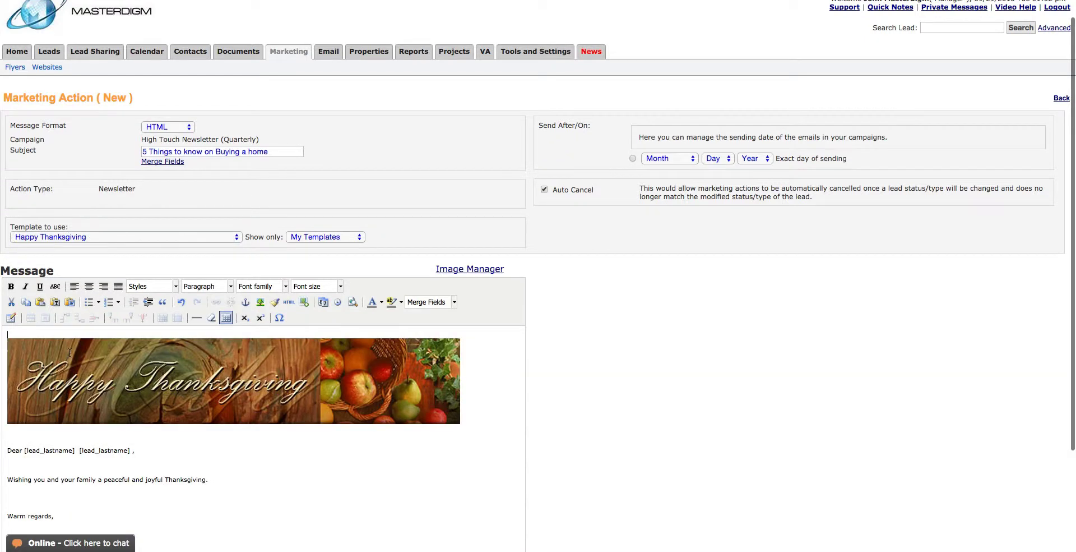
pyautogui.click(134, 234)
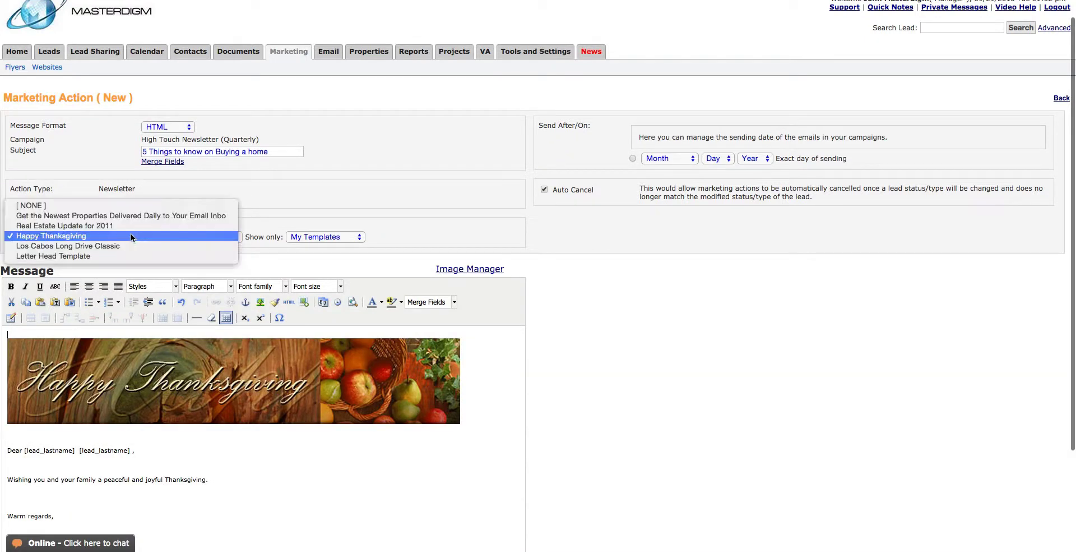
pyautogui.click(99, 205)
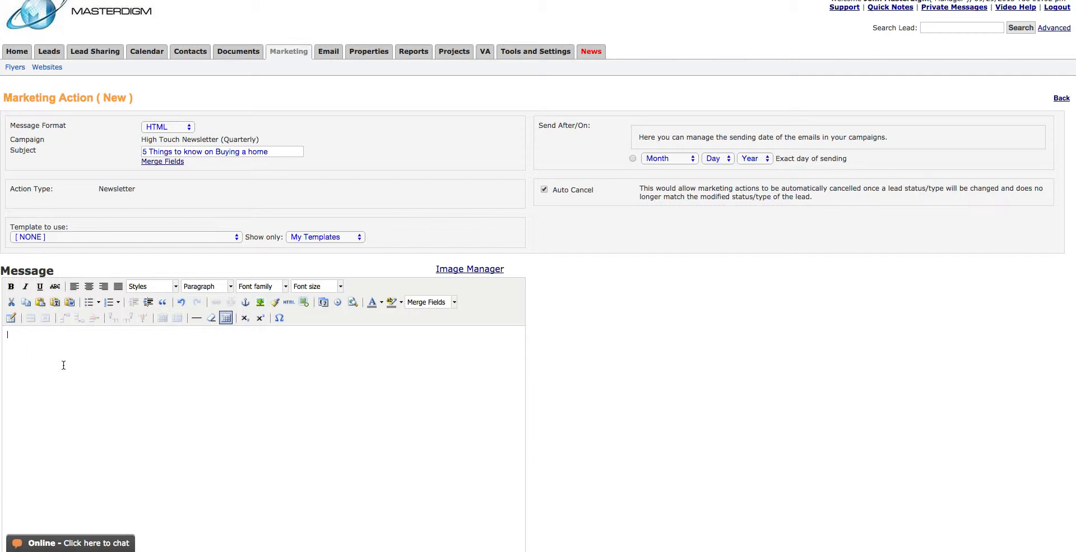
# Enter "info here.." as the message, schedule it for exactly October 1, 2015, and save the marketing action.
pyautogui.write('info here..')
pyautogui.click(633, 159)
pyautogui.click(653, 159)
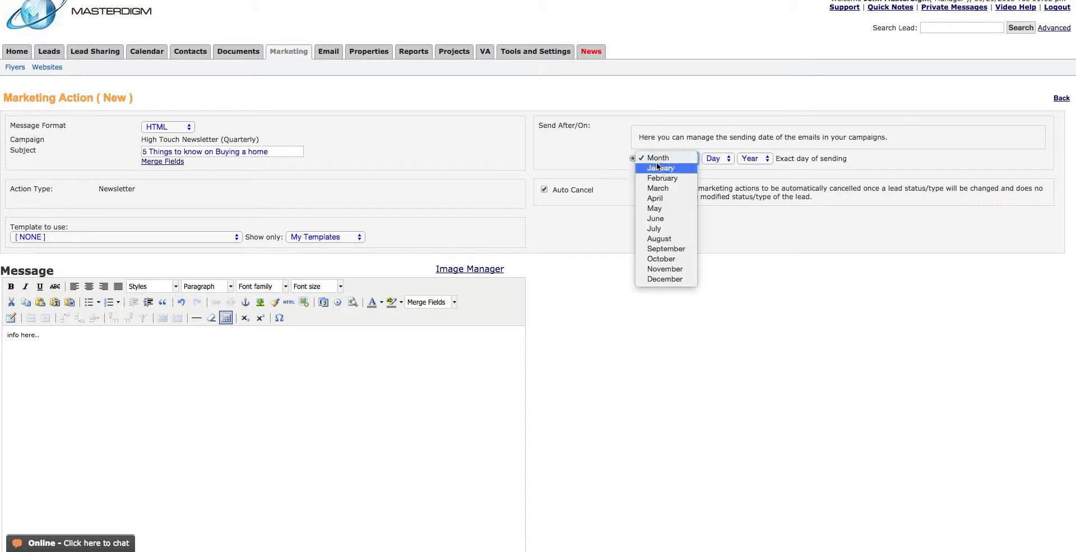
pyautogui.click(661, 259)
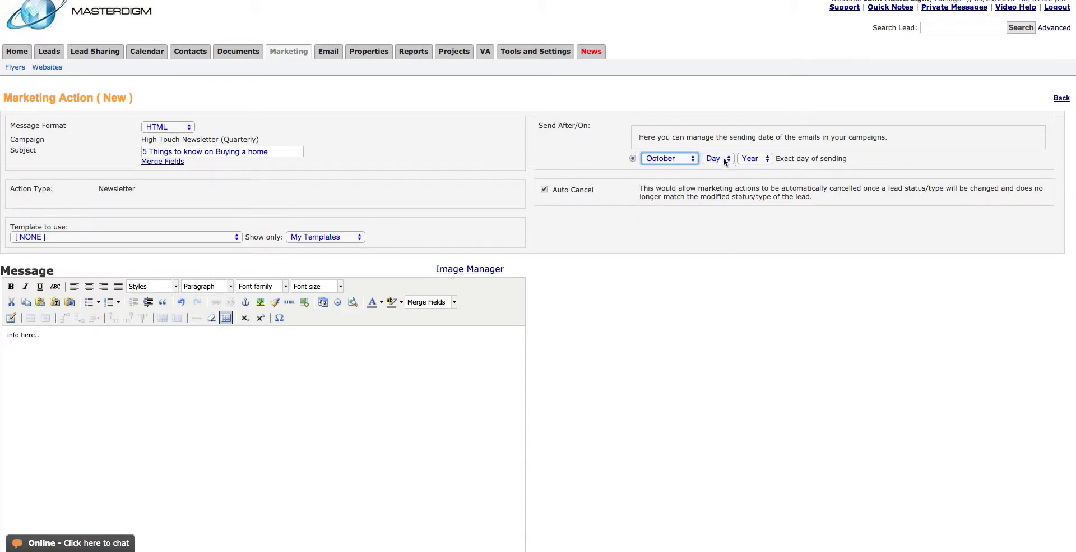
pyautogui.click(720, 159)
pyautogui.click(723, 168)
pyautogui.click(749, 161)
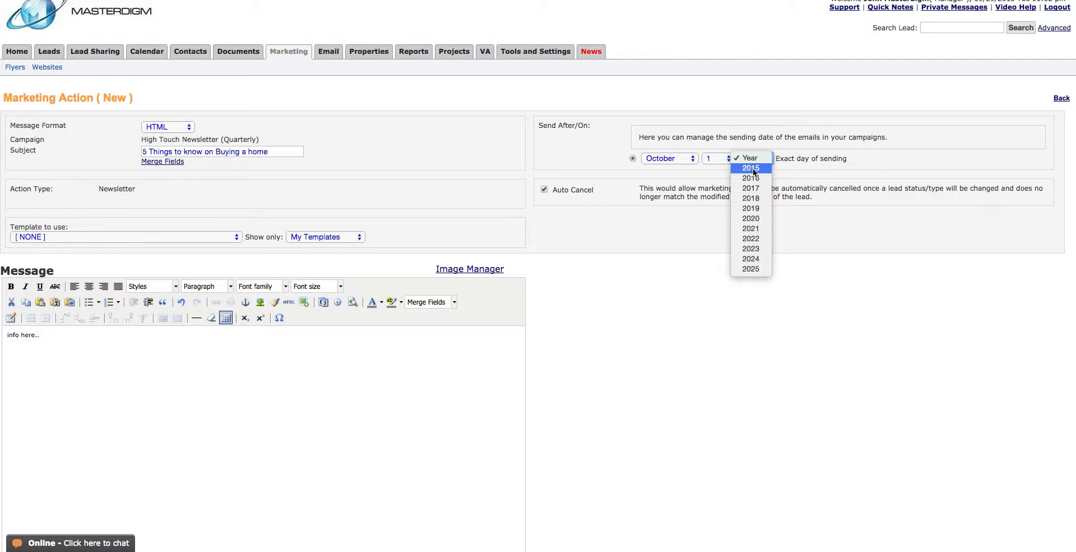
pyautogui.click(751, 168)
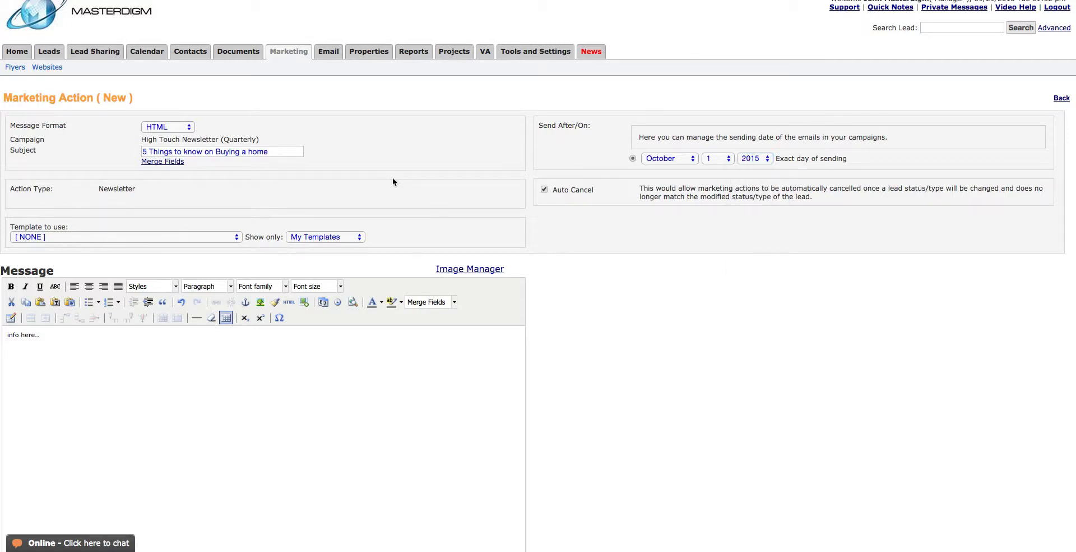
pyautogui.scroll(-3, 233, 295)
pyautogui.click(14, 519)
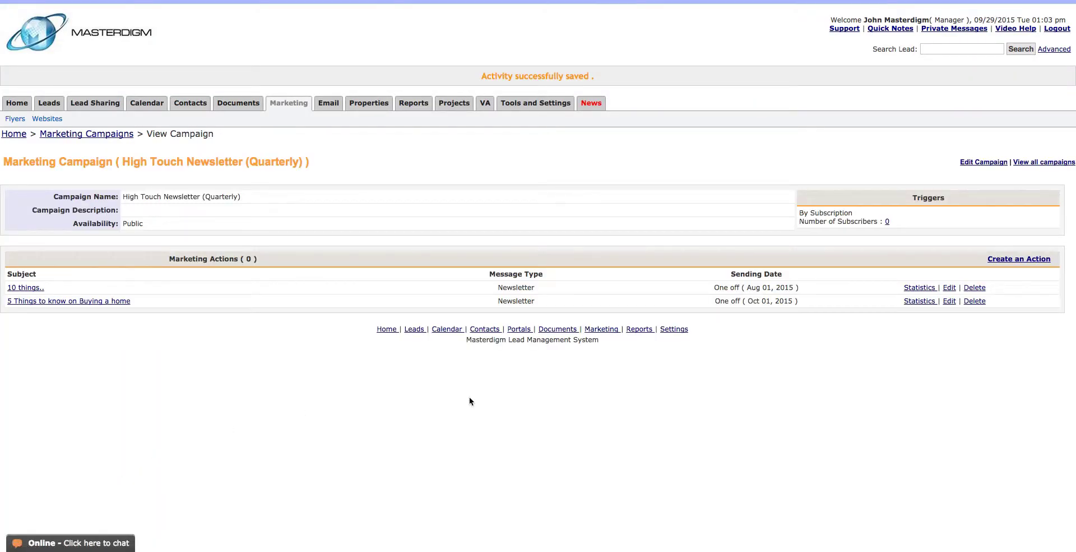
# Create another marketing action in the campaign with November 1, 2015 as its exact sending day.
pyautogui.click(1003, 260)
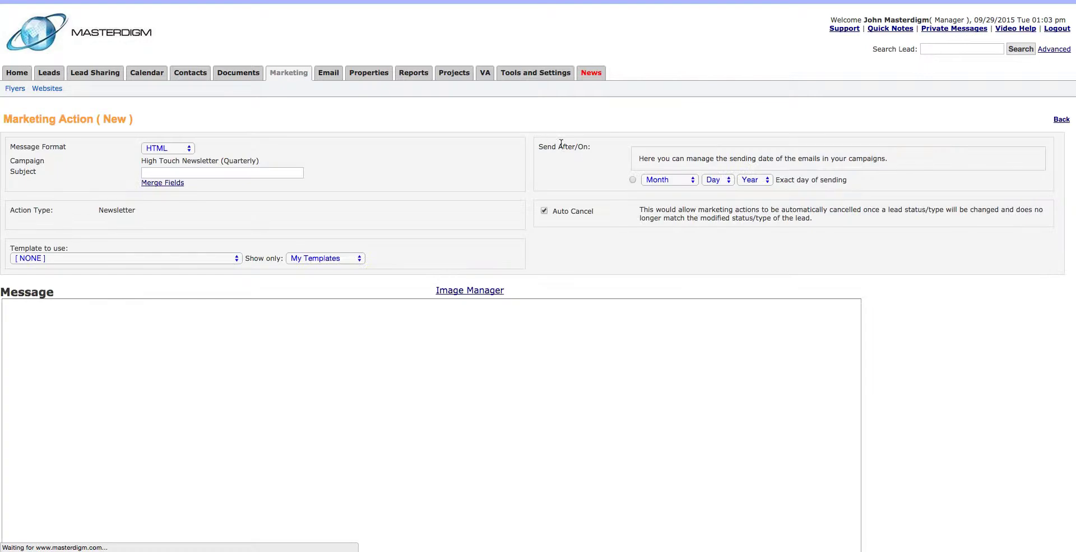
pyautogui.click(632, 180)
pyautogui.click(649, 180)
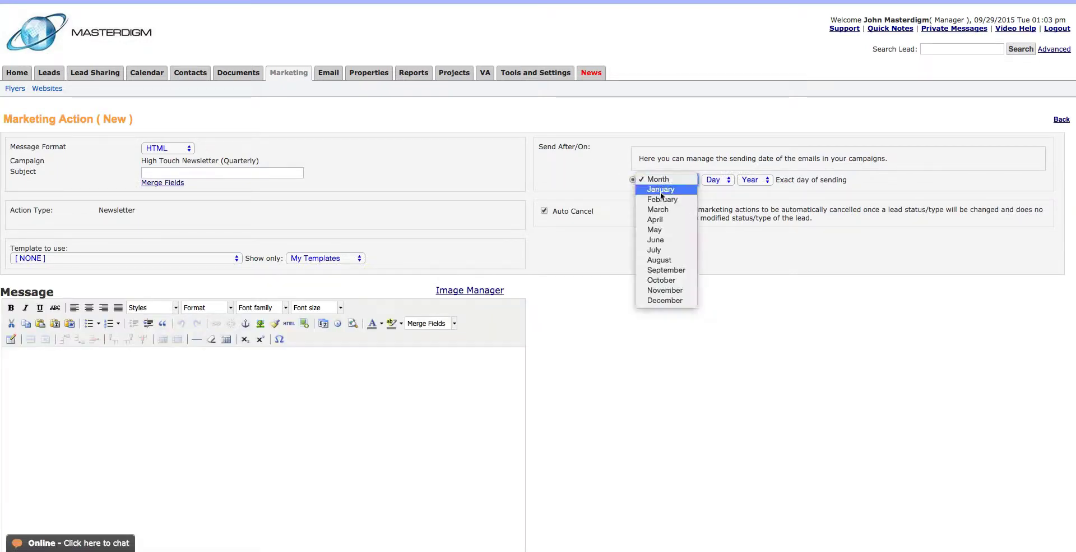
pyautogui.click(665, 290)
pyautogui.click(716, 179)
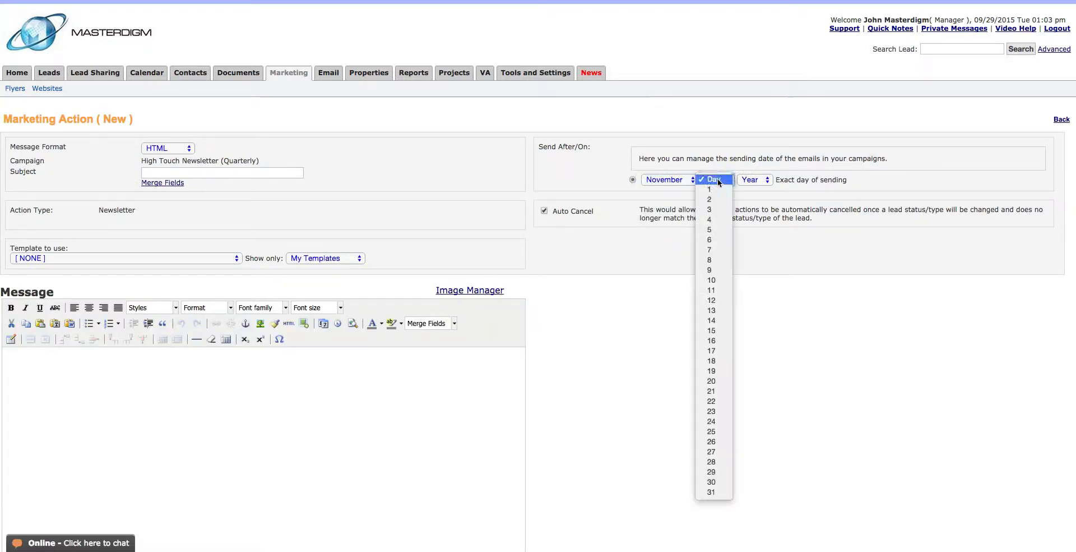
pyautogui.click(720, 190)
pyautogui.click(754, 180)
pyautogui.click(750, 190)
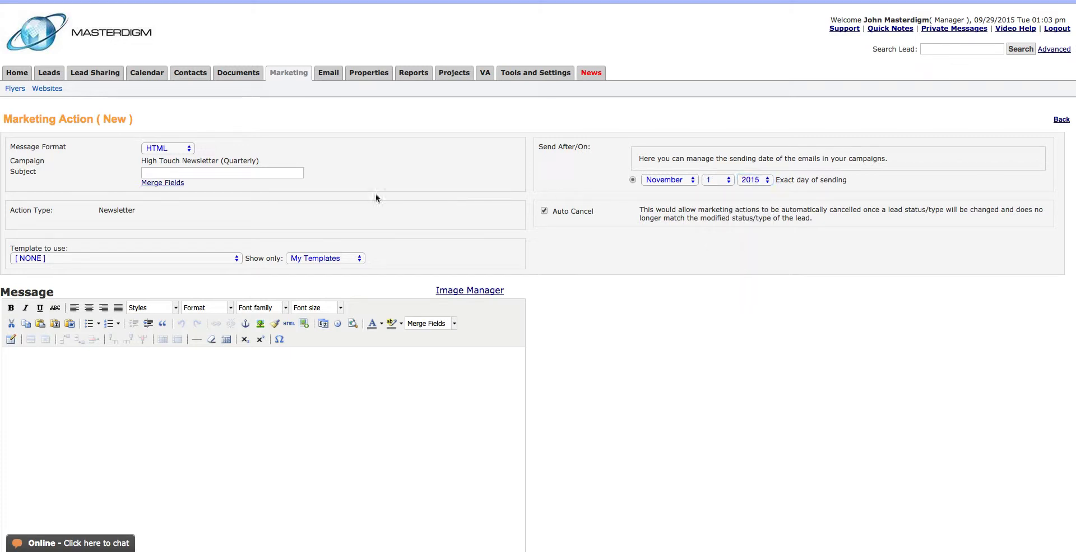
# Enter the subject "Why it's a good time to buy a home!" and the message "info here", without a template.
pyautogui.click(217, 173)
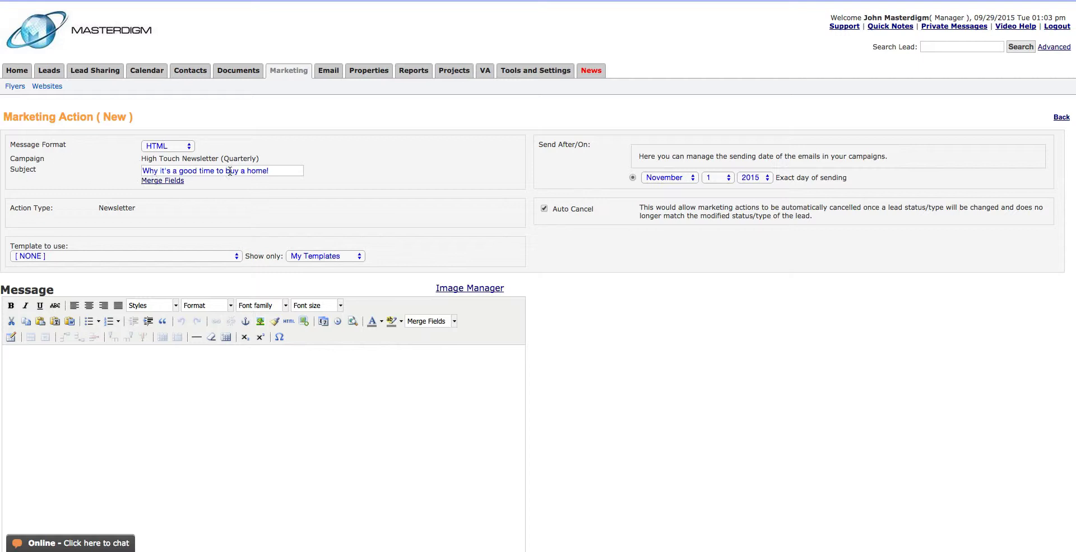
pyautogui.click(91, 257)
pyautogui.click(91, 257)
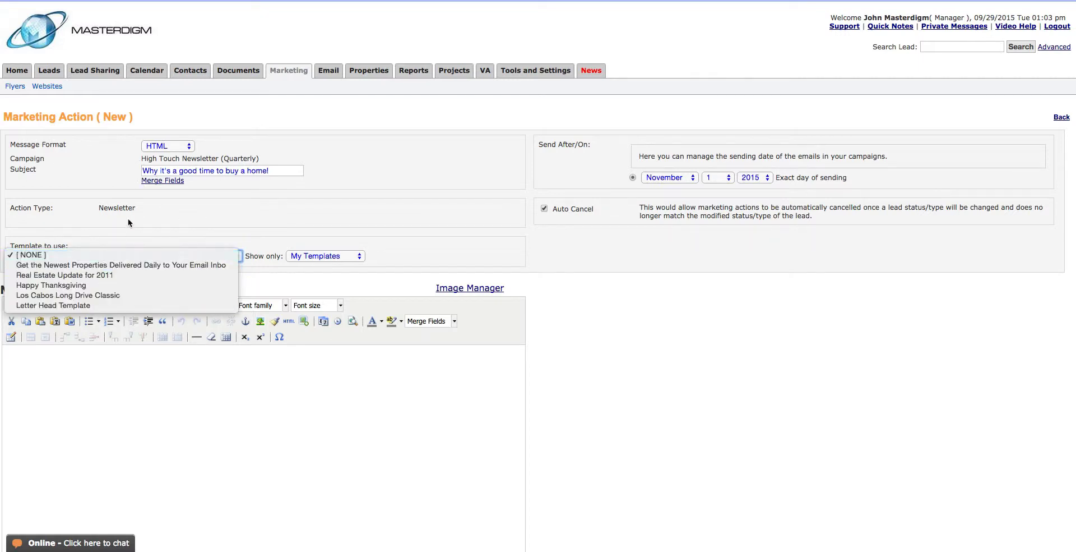
pyautogui.click(218, 362)
pyautogui.scroll(-3, 55, 362)
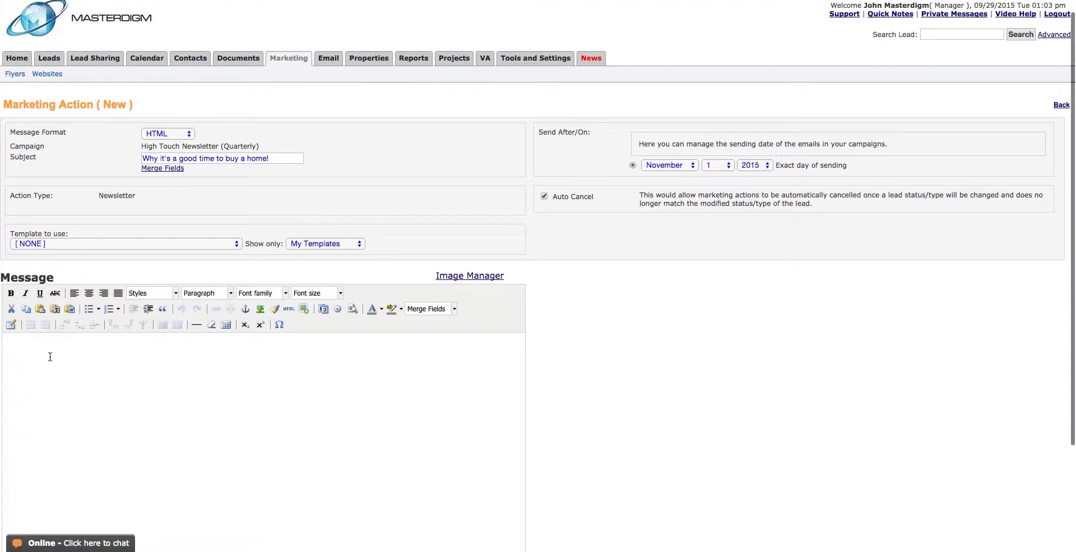
pyautogui.write('info here')
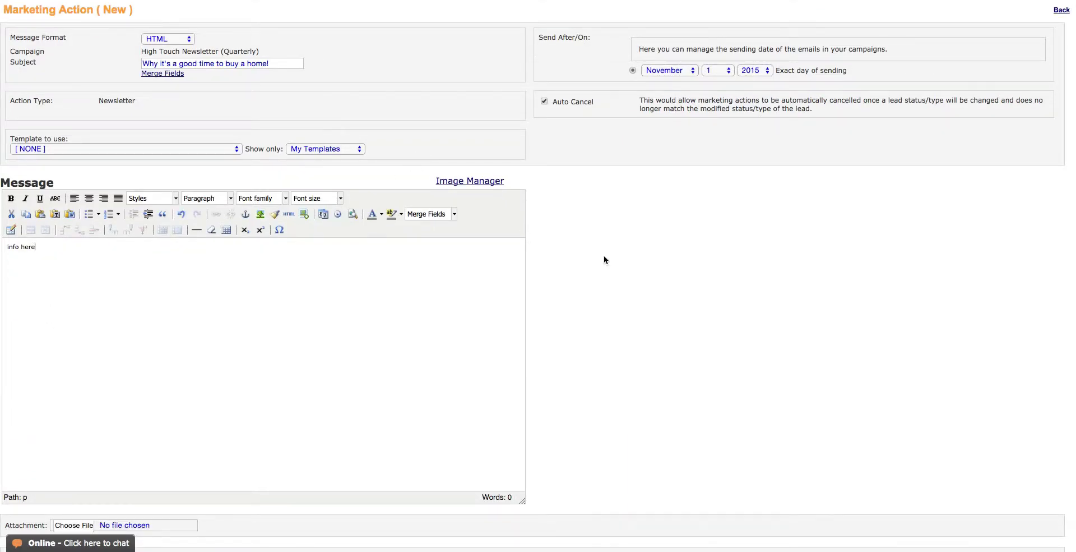
pyautogui.moveTo(527, 232); pyautogui.dragTo(559, 254)
pyautogui.click(587, 209)
pyautogui.scroll(-2, 554, 298)
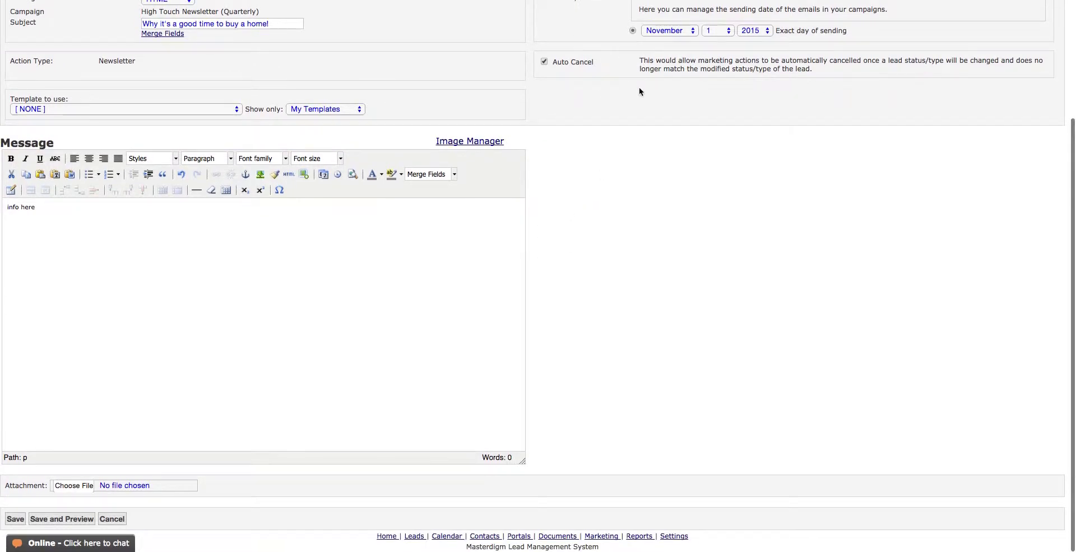
# Save the November 1 marketing action and open the campaign's subscriber list.
pyautogui.click(15, 521)
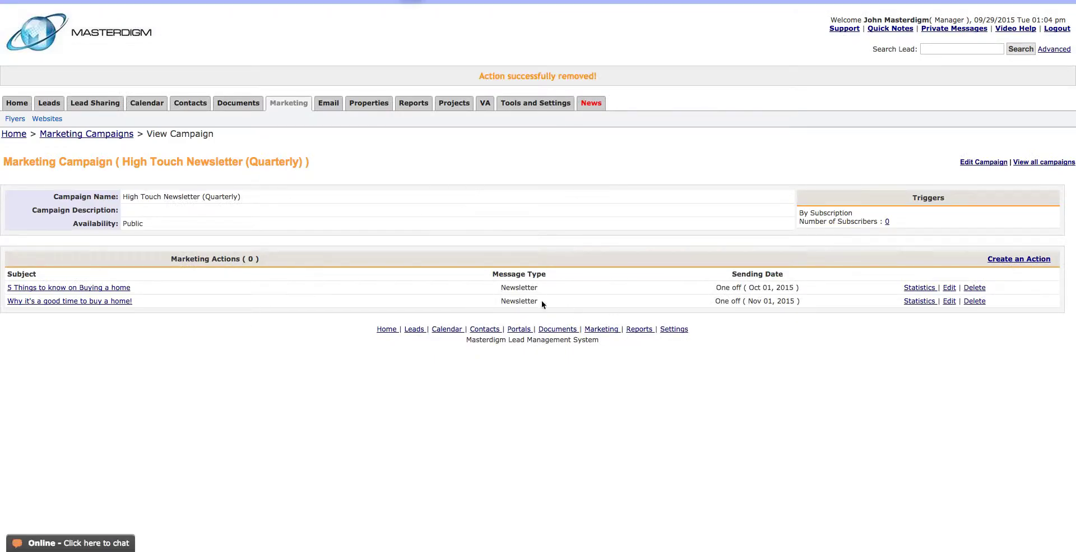
pyautogui.moveTo(758, 287); pyautogui.dragTo(788, 303)
pyautogui.click(785, 312)
pyautogui.click(886, 224)
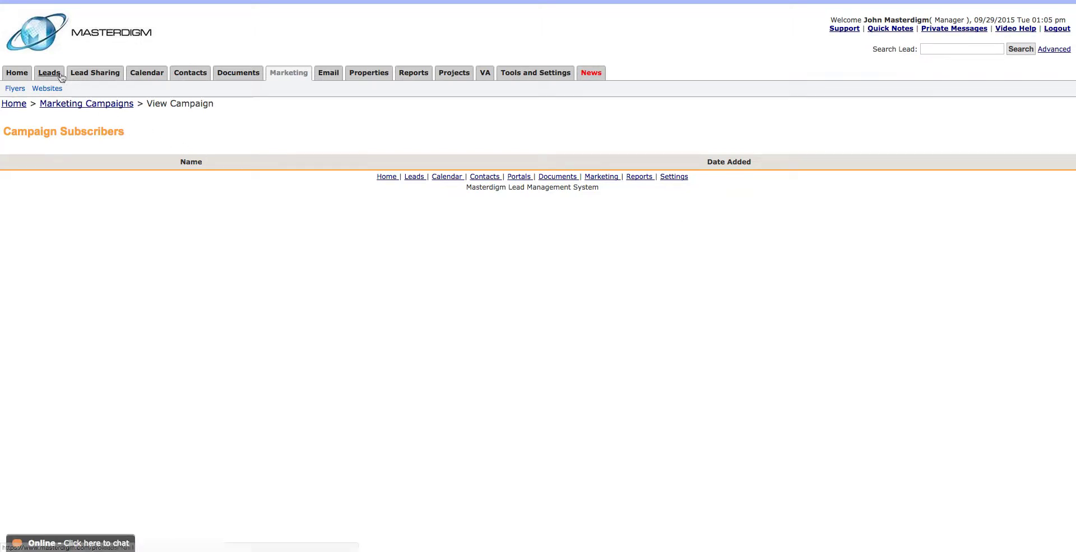
# Open the leads list and select all the leads on its first page.
pyautogui.click(43, 78)
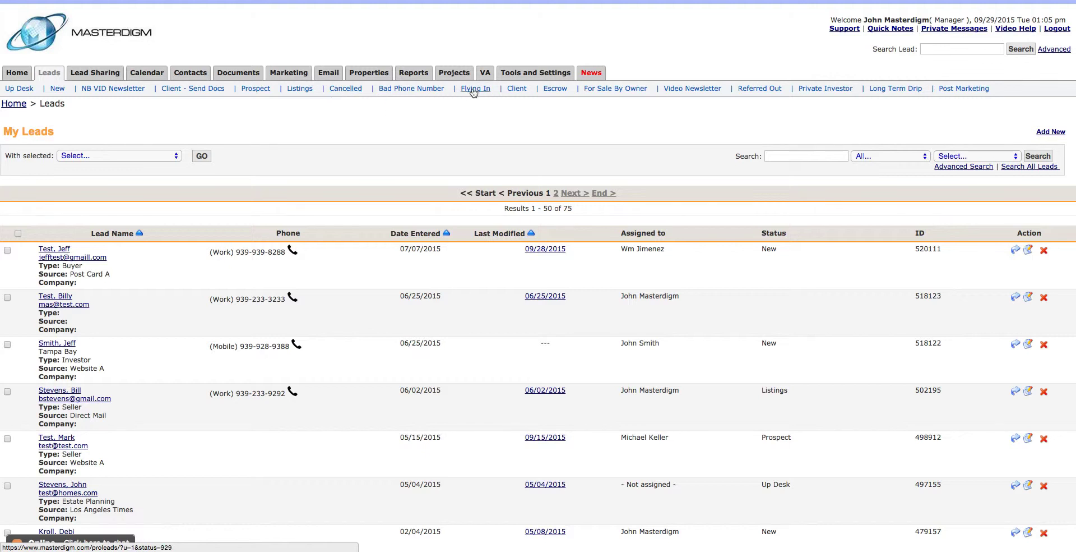
pyautogui.scroll(-3, 265, 132)
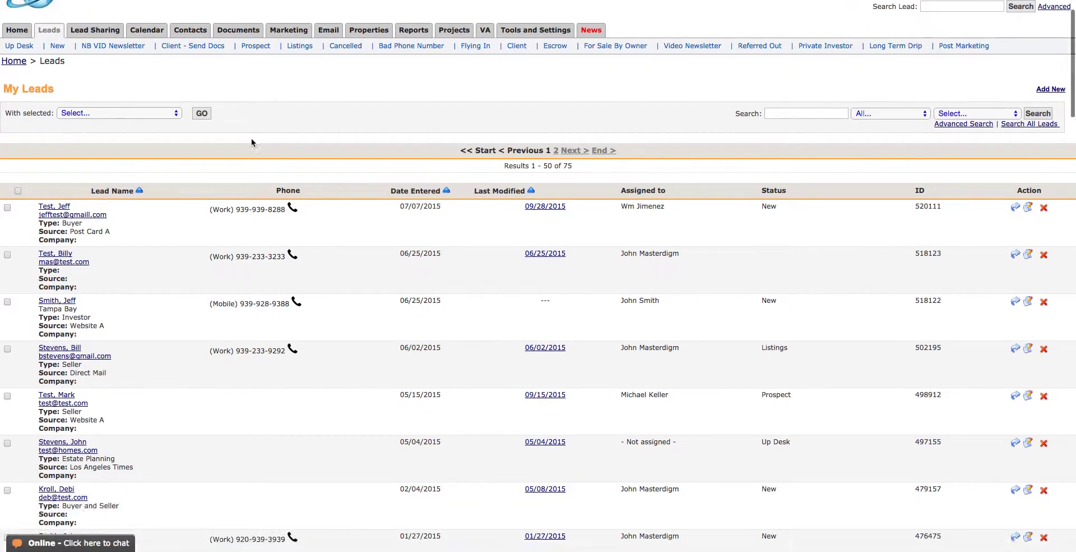
pyautogui.scroll(-2, 41, 171)
pyautogui.click(19, 68)
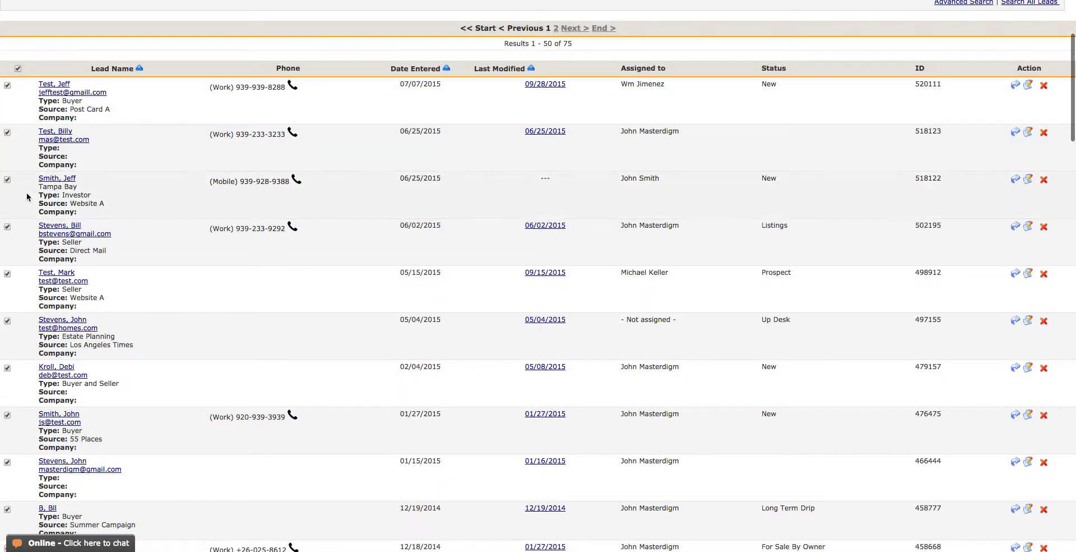
pyautogui.scroll(-4, 26, 194)
pyautogui.scroll(-20, 26, 189)
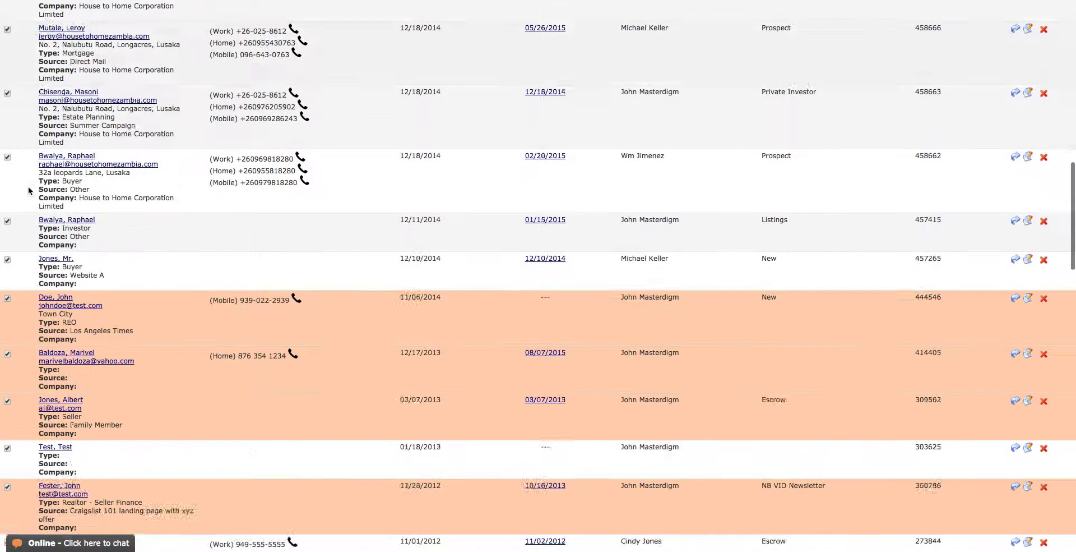
pyautogui.scroll(20, 25, 198)
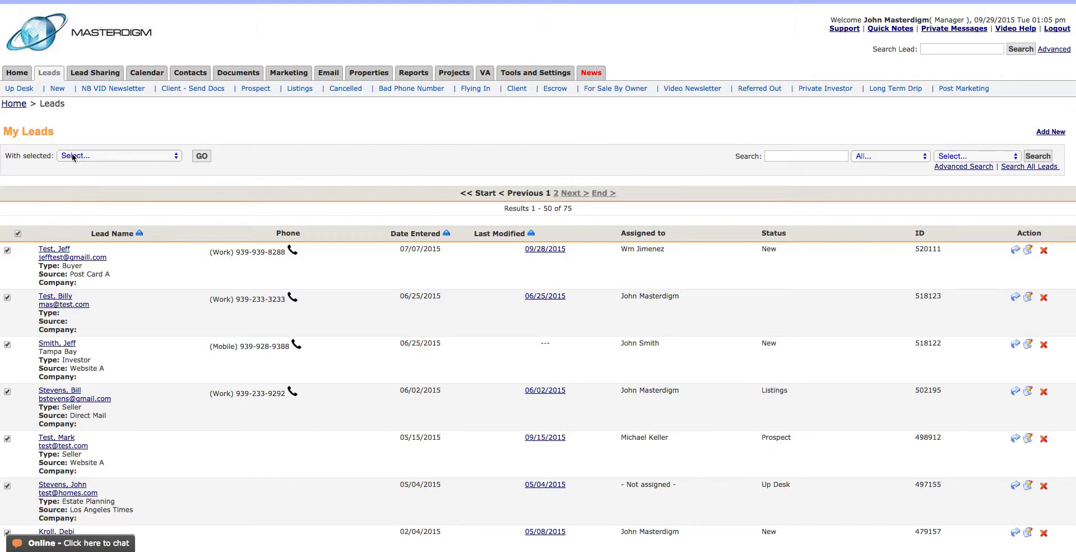
# Add the selected leads to the High Touch Newsletter (Quarterly) newsletter campaign and return to the campaign's details.
pyautogui.click(72, 155)
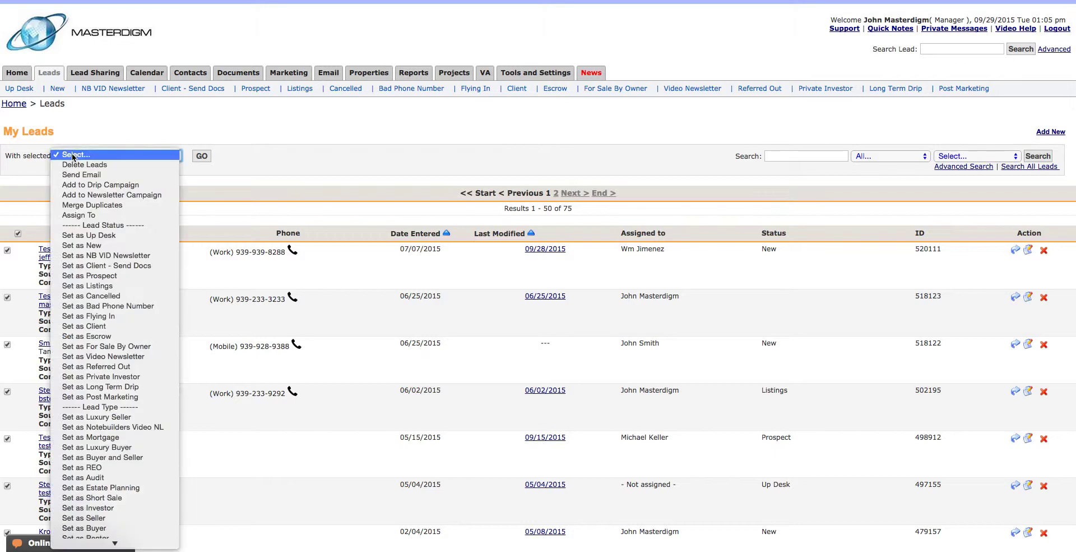
pyautogui.click(86, 195)
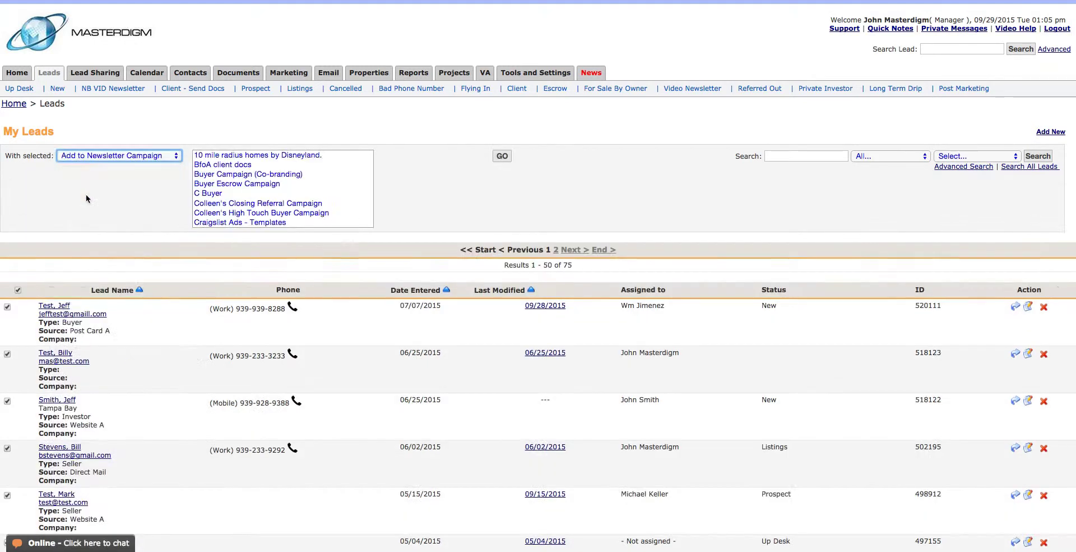
pyautogui.scroll(-10, 326, 213)
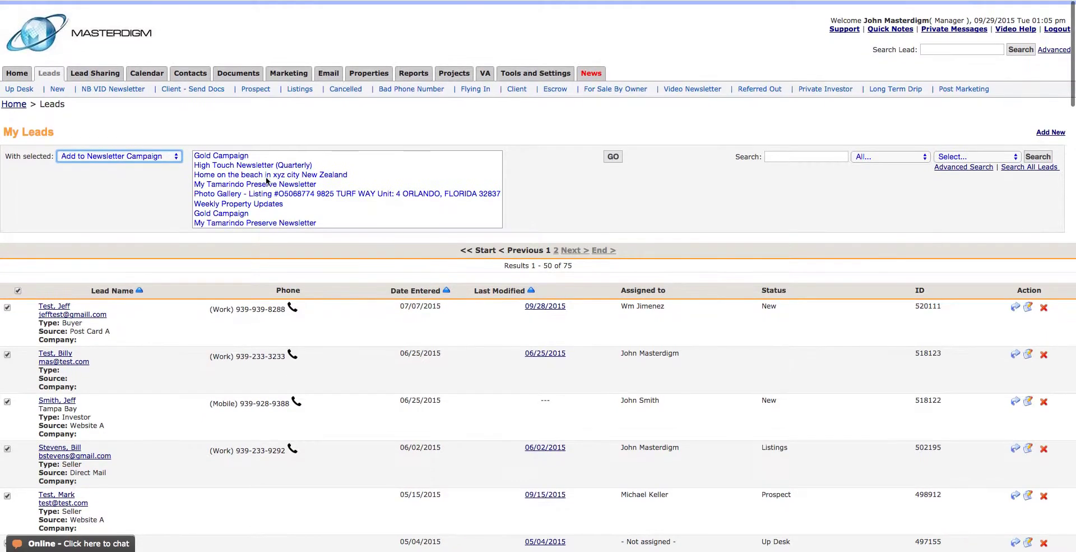
pyautogui.scroll(-1, 268, 178)
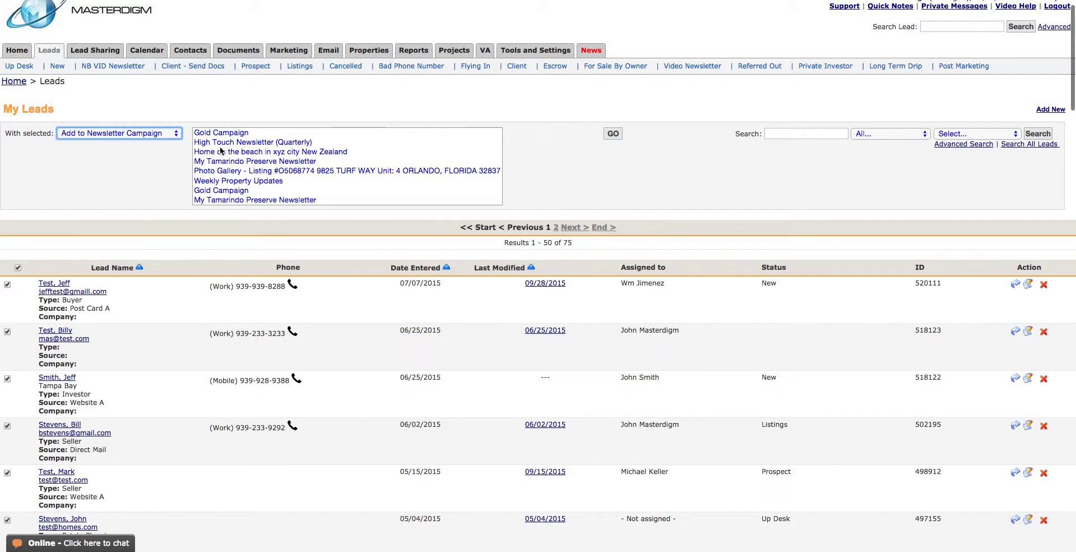
pyautogui.click(214, 141)
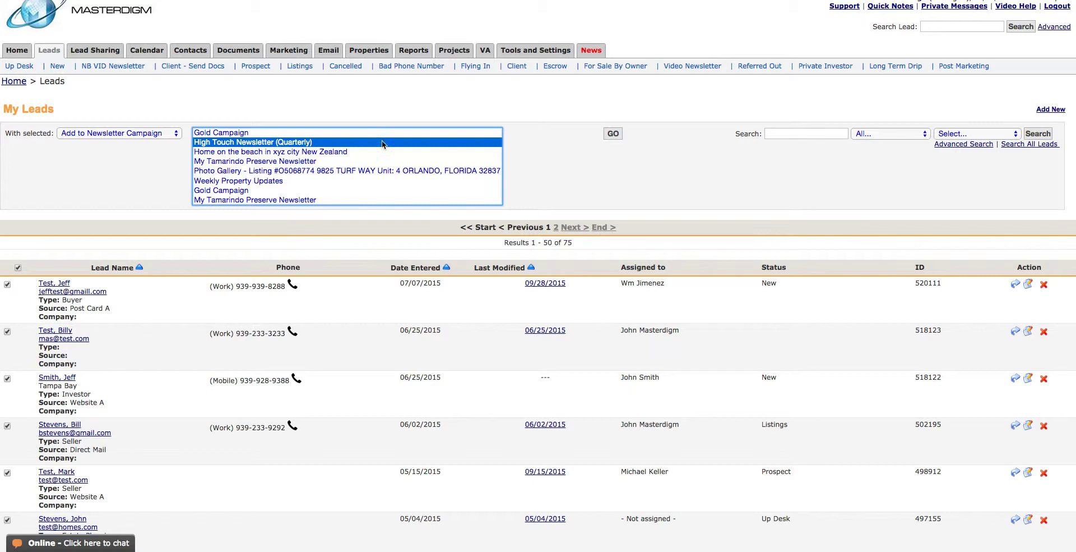
pyautogui.click(613, 134)
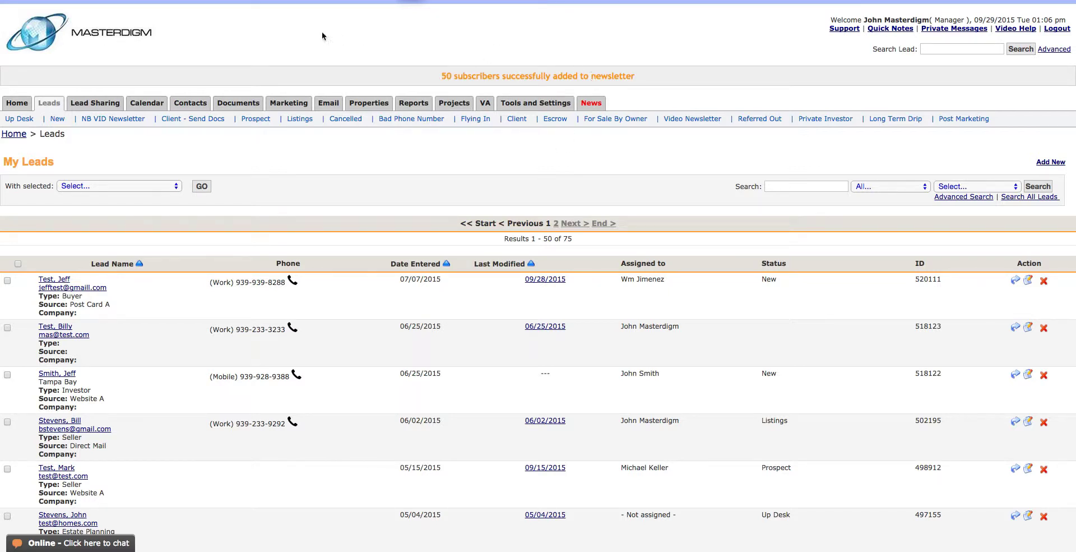
pyautogui.click(290, 106)
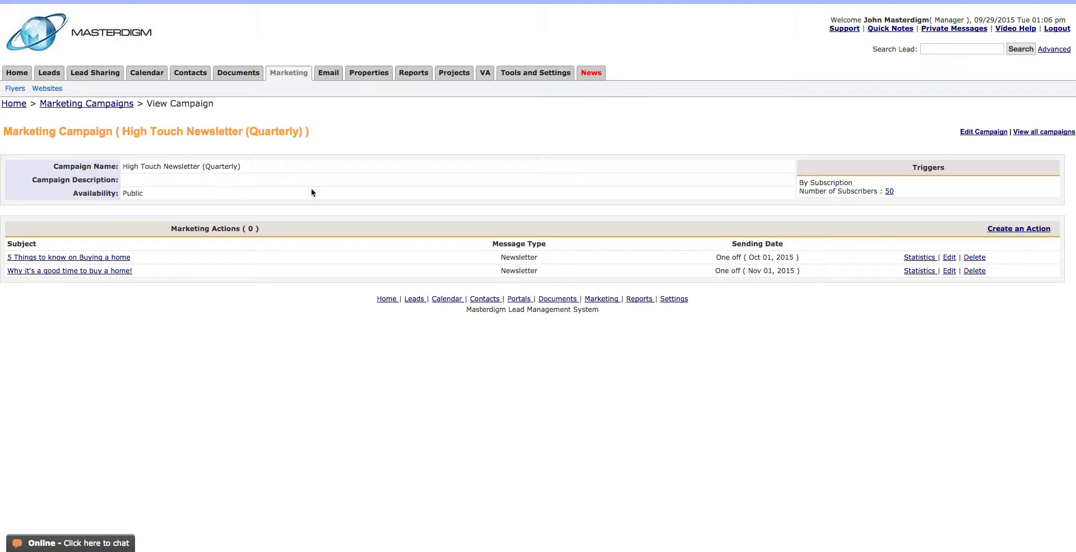
# Open the Manager Settings and examine the MailChimp API Key section.
pyautogui.click(532, 74)
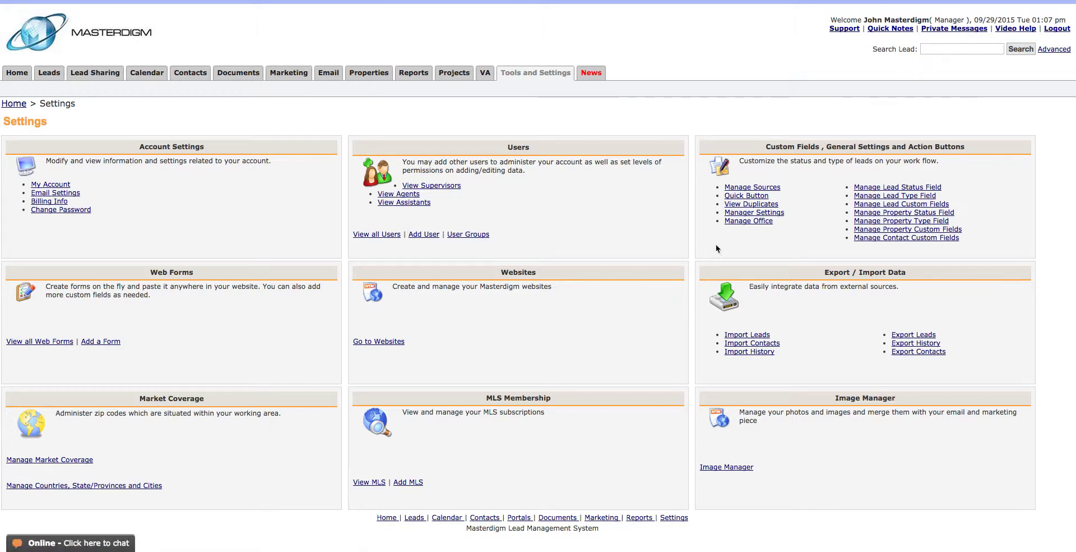
pyautogui.click(742, 214)
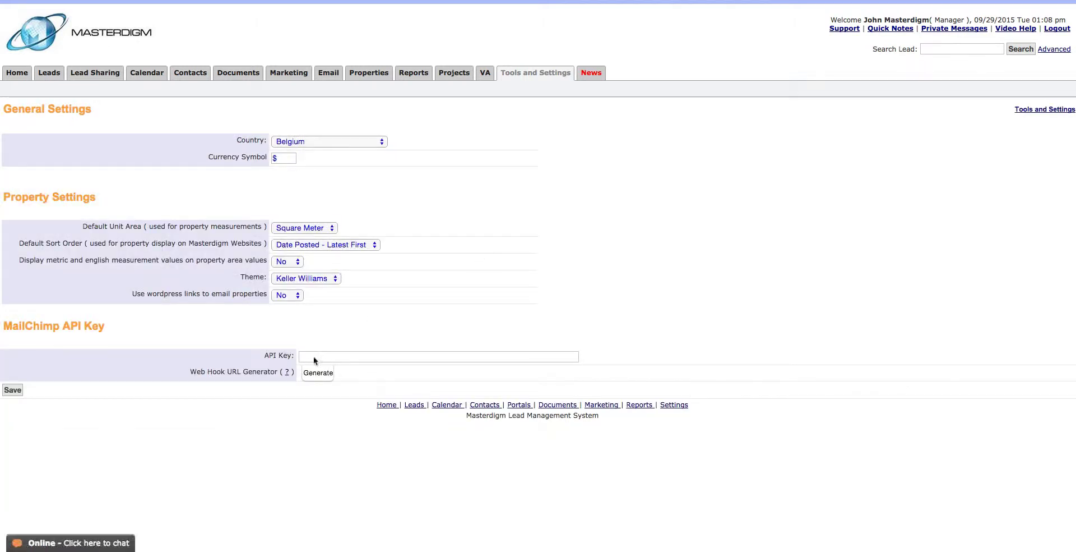
pyautogui.moveTo(10, 327); pyautogui.dragTo(96, 328)
pyautogui.click(115, 331)
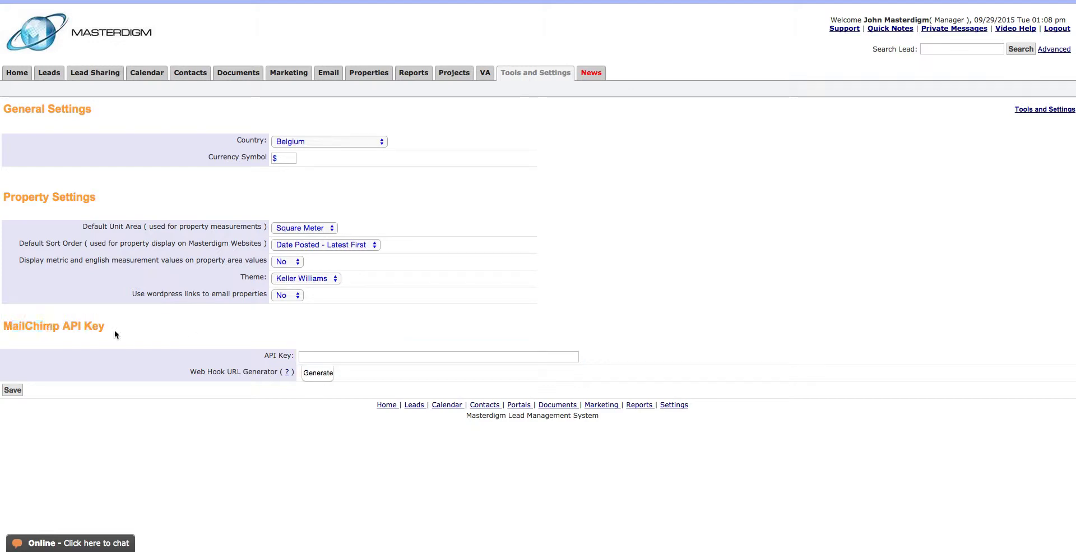